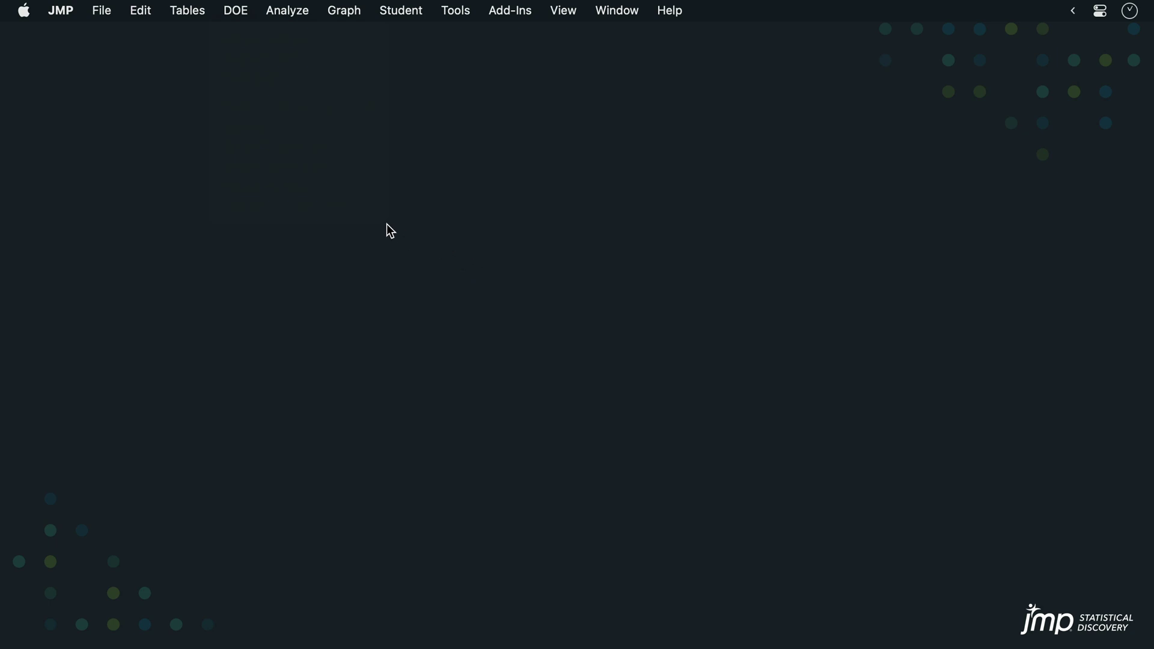
- Open Power for One Sample Mean from DOE > Sample Size Explorers > Power
{"action": "left_click", "coordinate": [234, 13]}
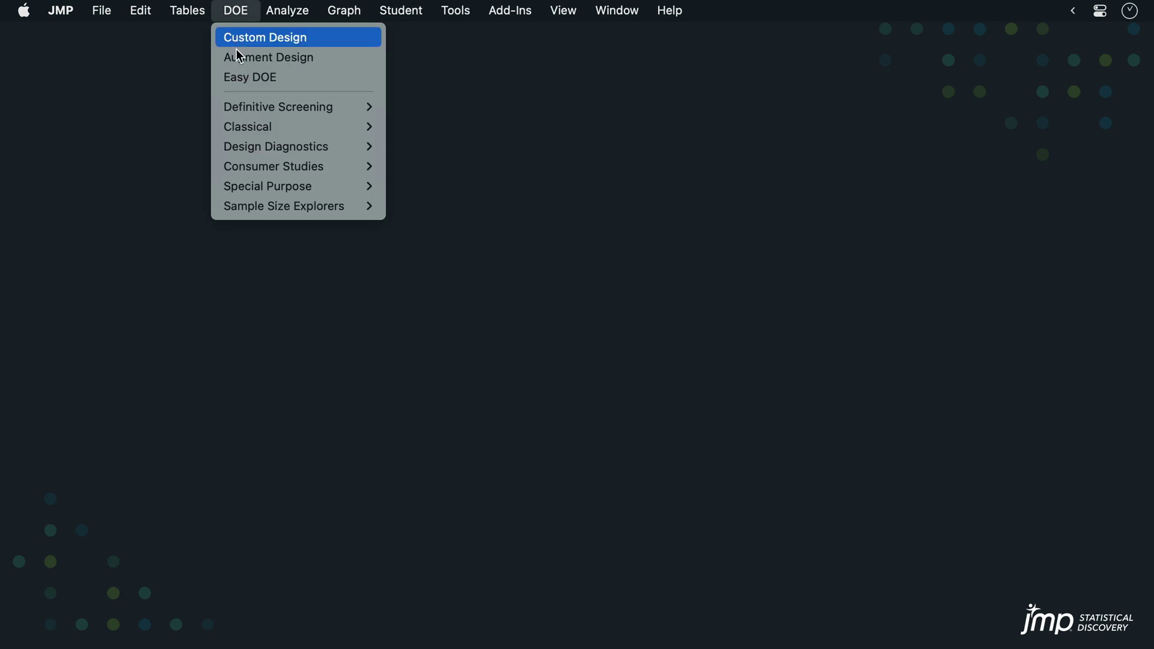
{"action": "mouse_move", "coordinate": [269, 216]}
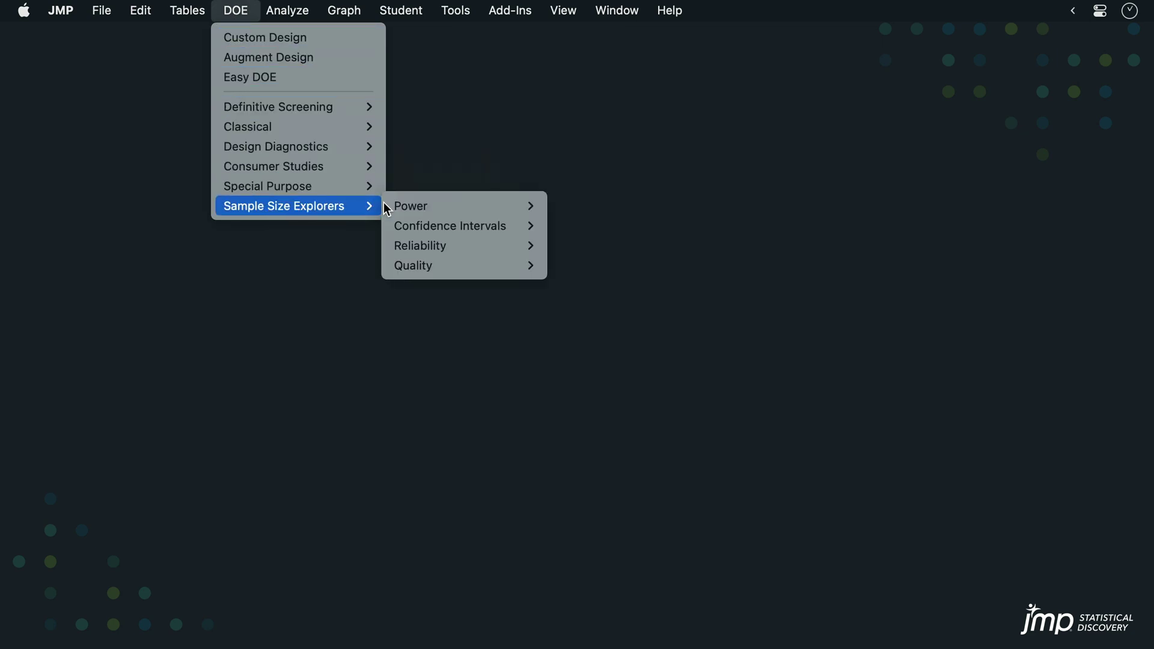
{"action": "mouse_move", "coordinate": [396, 208]}
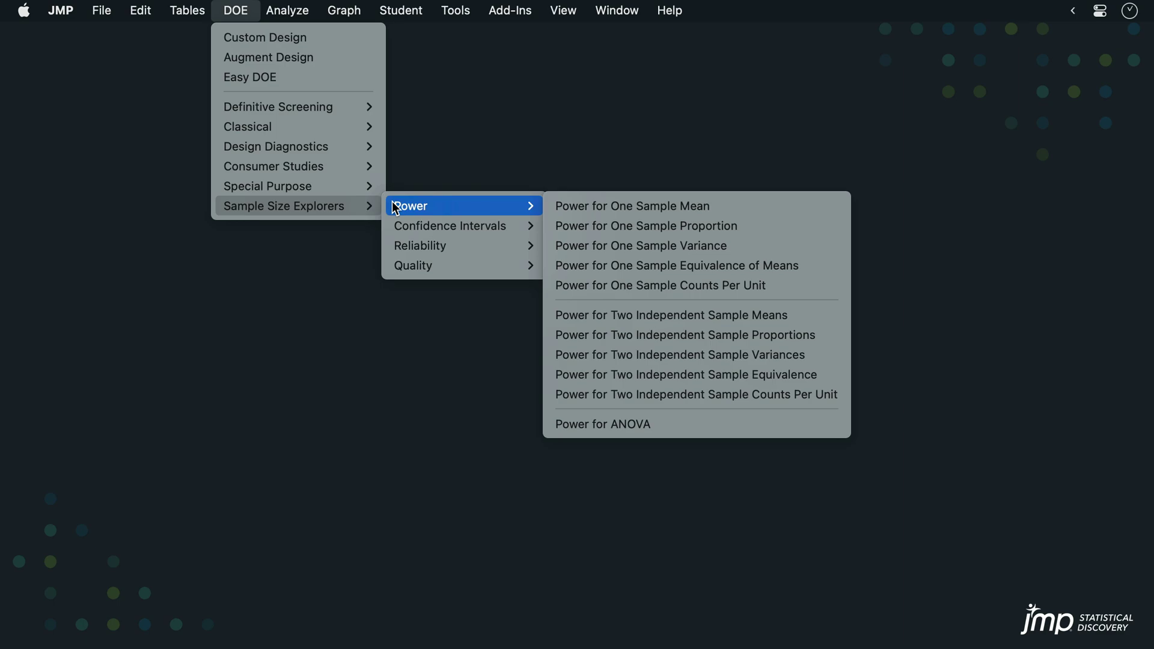
{"action": "left_click", "coordinate": [559, 209]}
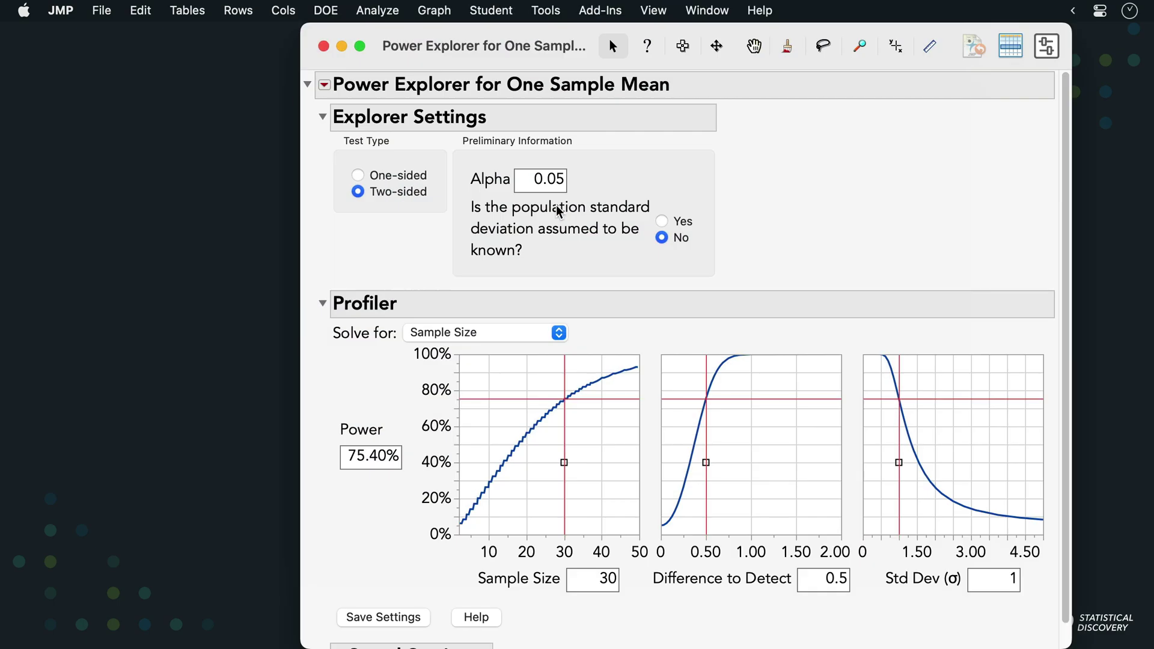
{"action": "left_click_drag", "start_coordinate": [582, 59], "coordinate": [497, 55]}
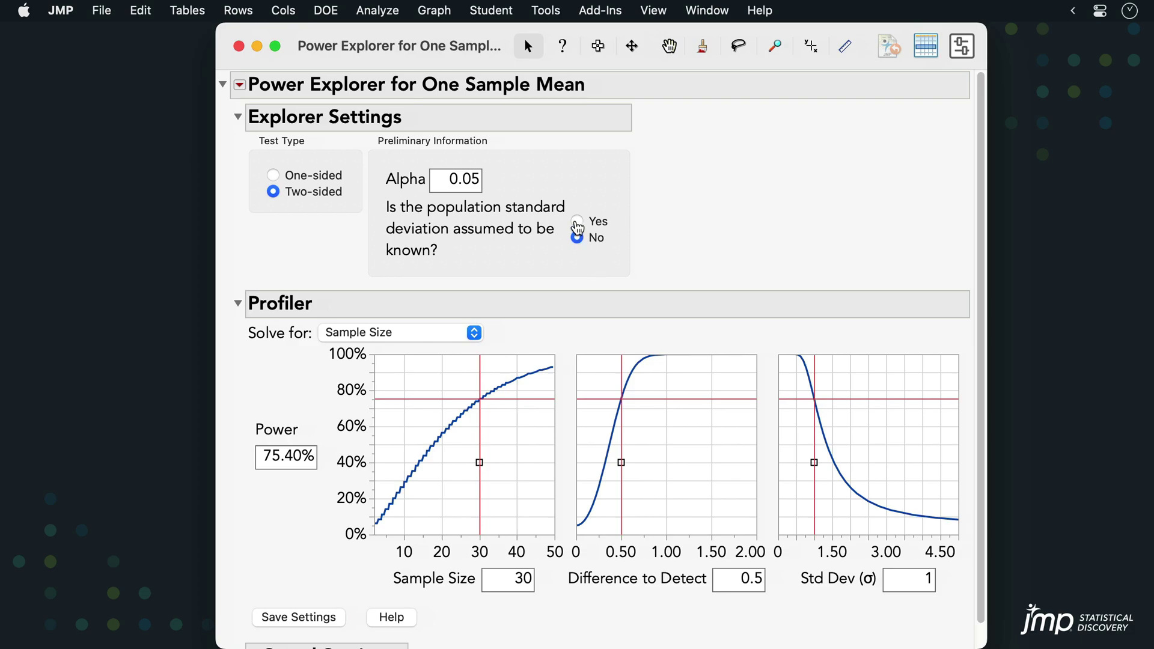
{"action": "left_click", "coordinate": [578, 222]}
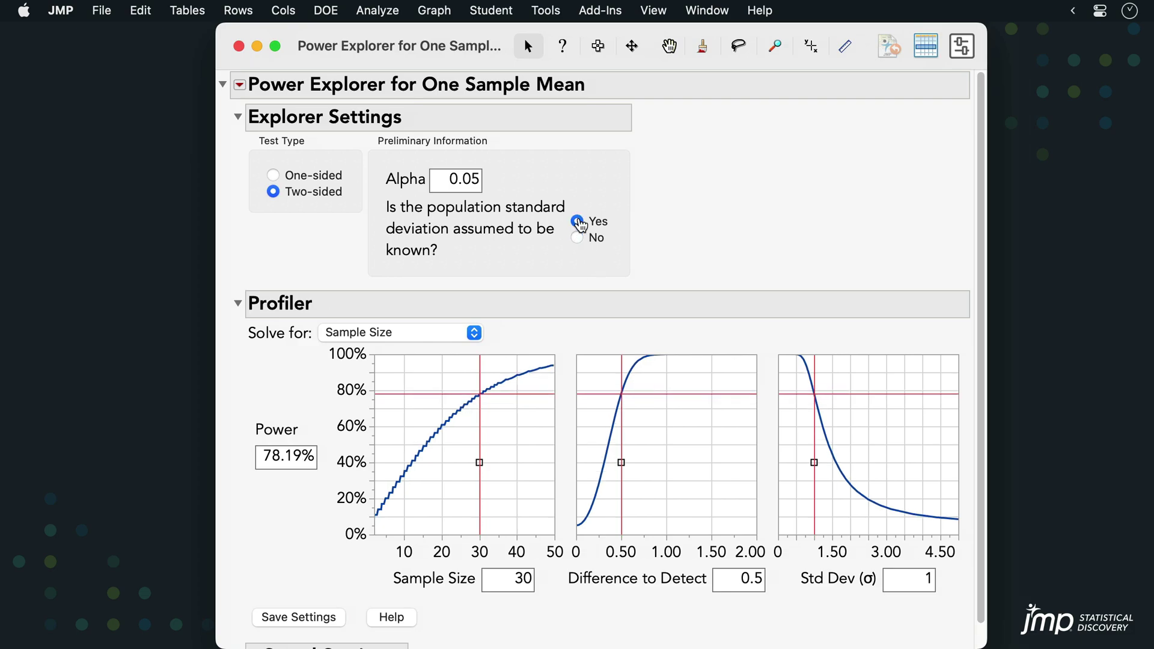
{"action": "left_click", "coordinate": [578, 238]}
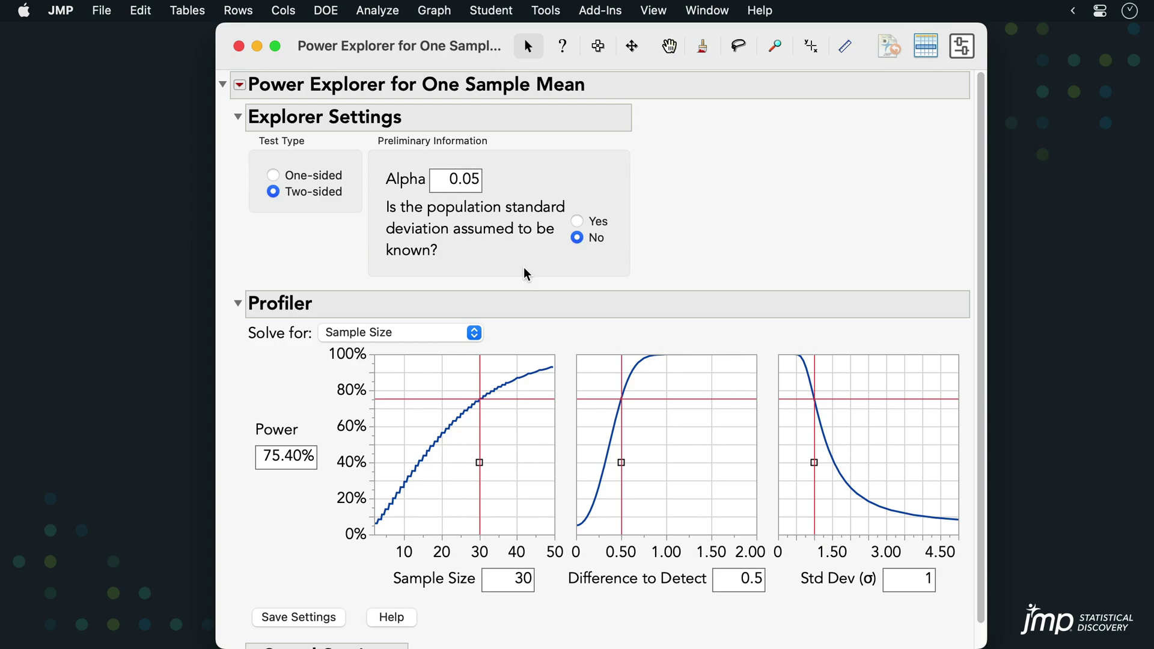
- Collapse the Explorer Settings section of the power explorer
{"action": "left_click", "coordinate": [238, 118]}
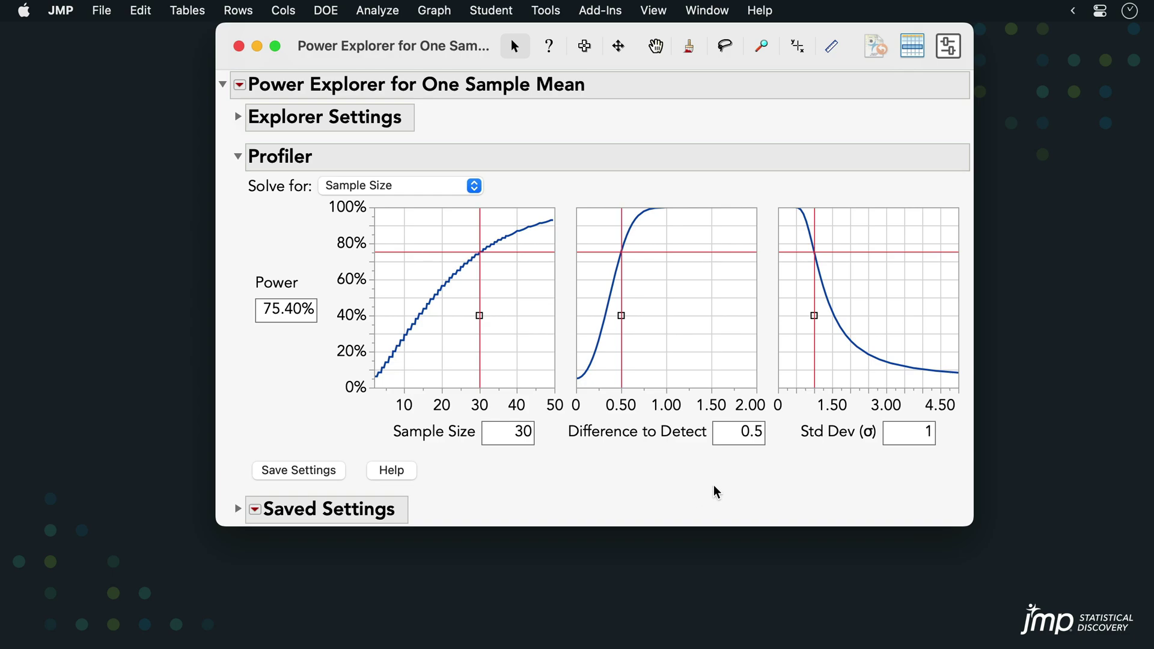
- Set difference to detect 3, std dev 2 and 80% power, solving a sample size of 6
{"action": "double_click", "coordinate": [746, 429]}
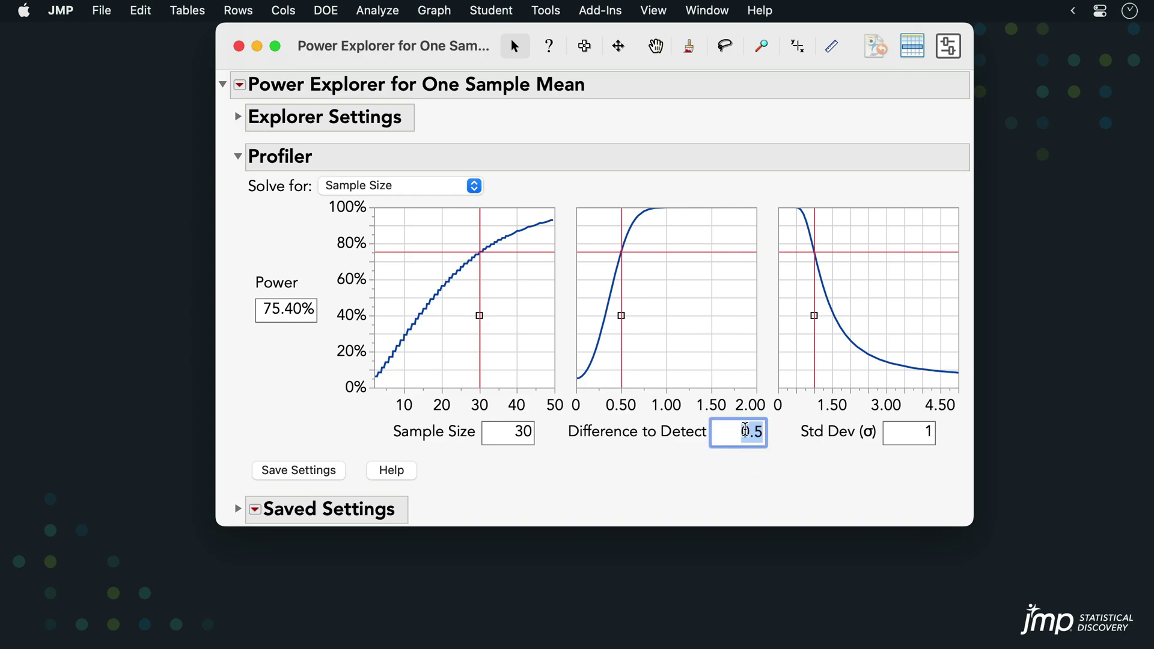
{"action": "type", "text": "3"}
{"action": "key", "text": "Return"}
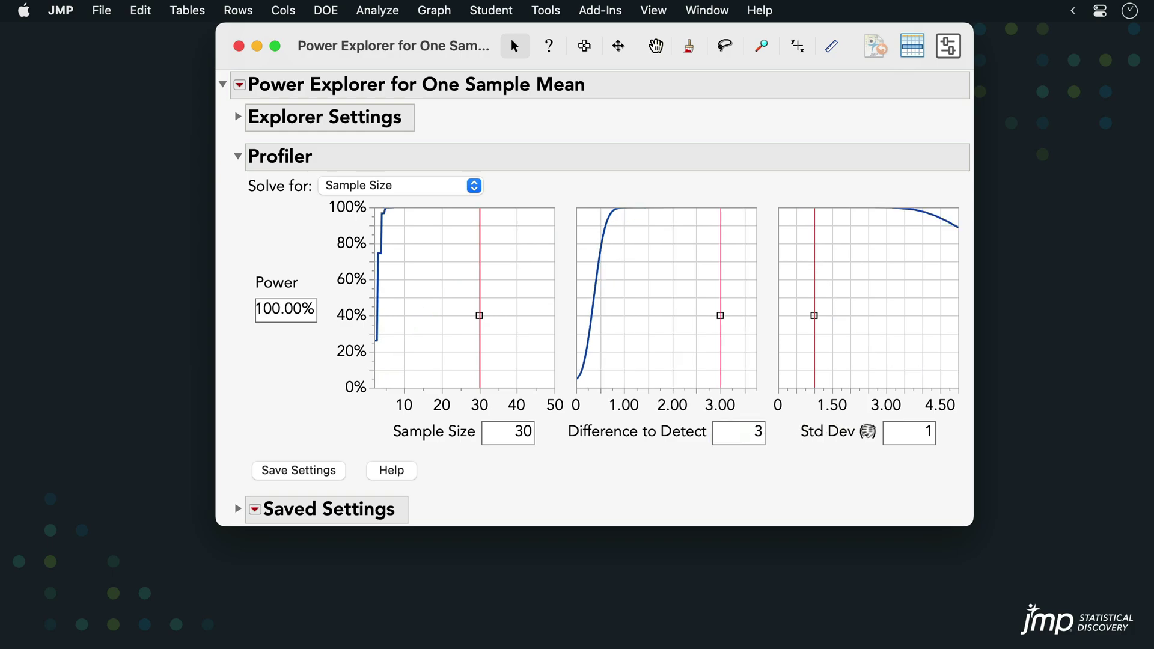
{"action": "double_click", "coordinate": [918, 429]}
{"action": "type", "text": "2"}
{"action": "key", "text": "Return"}
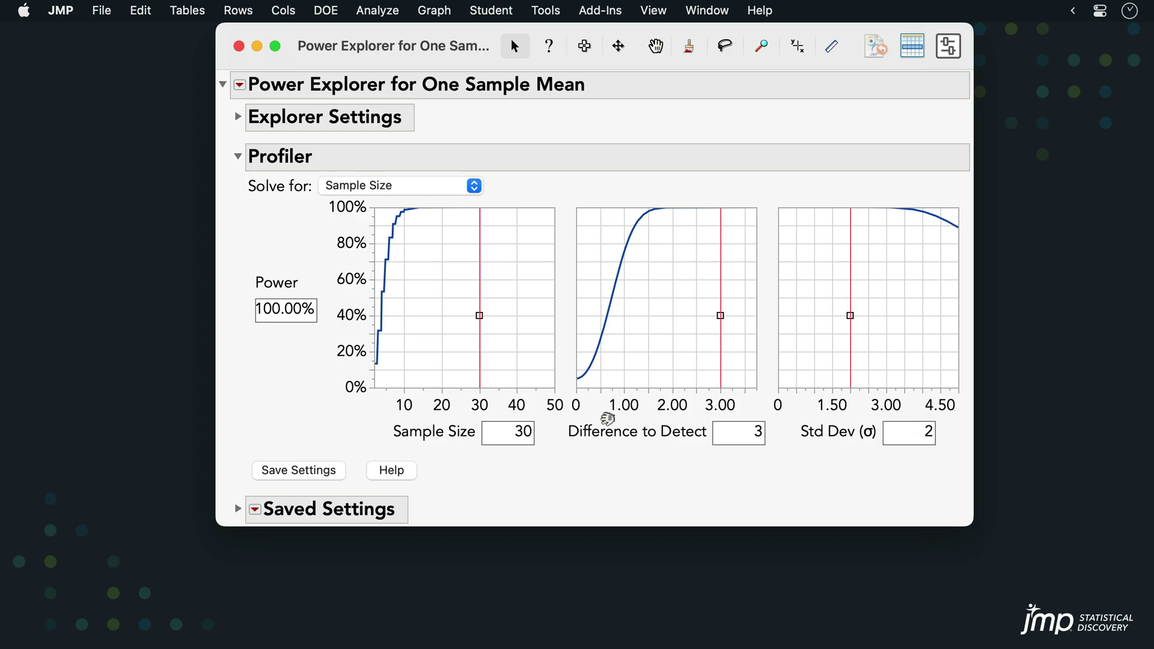
{"action": "double_click", "coordinate": [289, 310]}
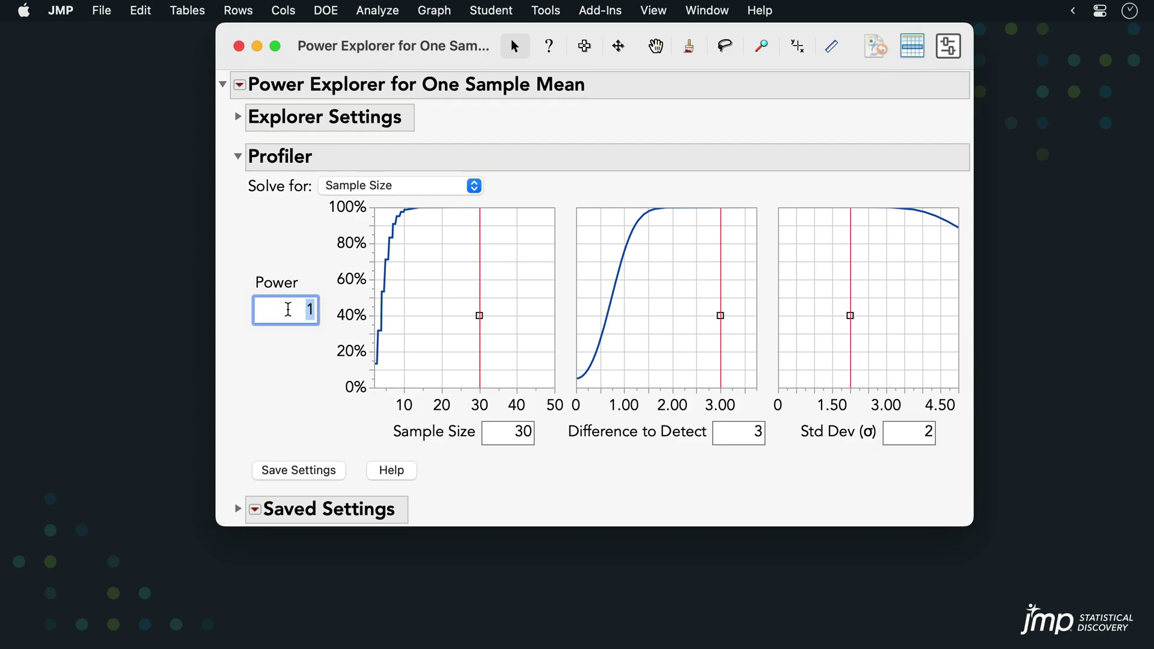
{"action": "type", "text": "80"}
{"action": "key", "text": "Return"}
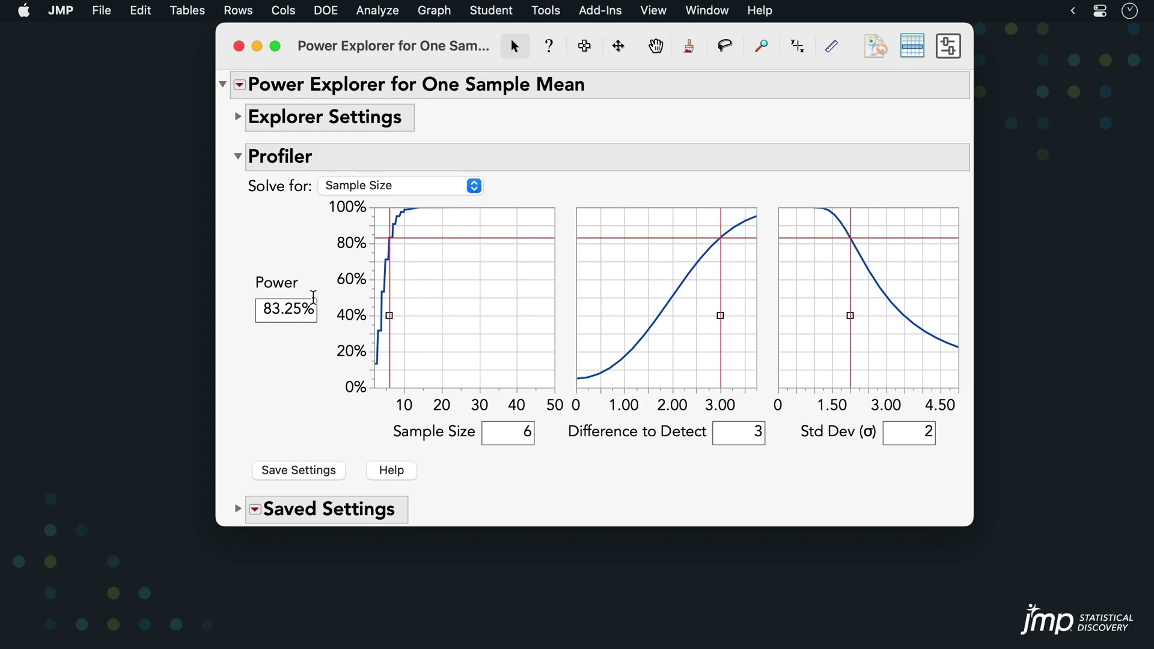
{"action": "left_click", "coordinate": [476, 188]}
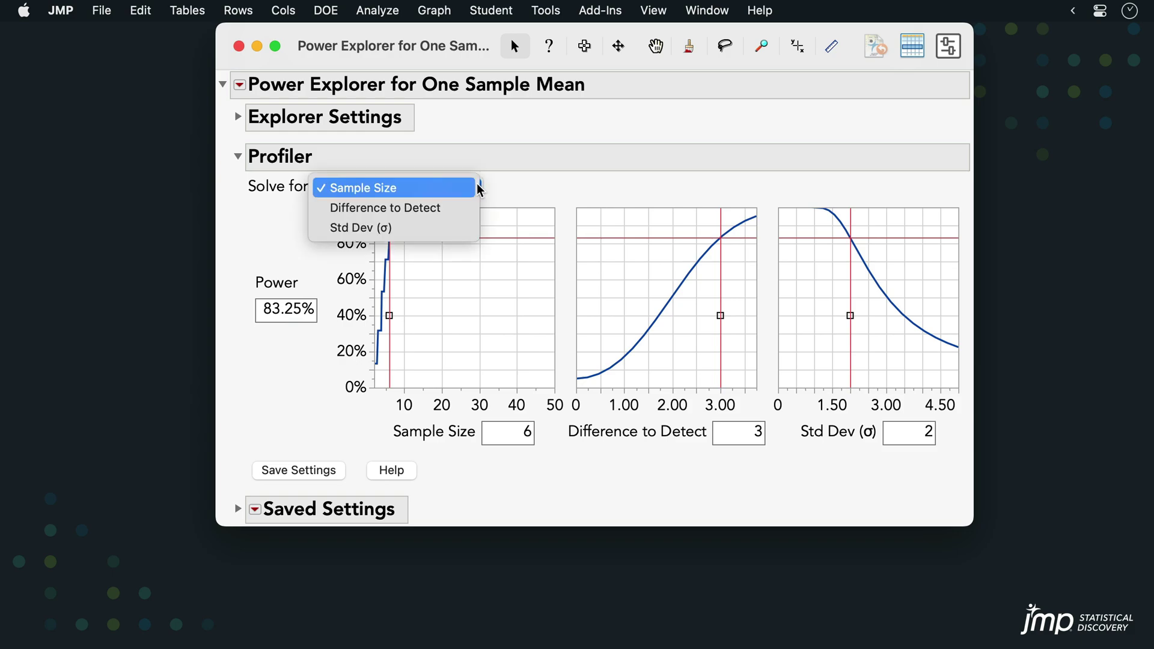
- Solve for Difference to Detect at 80% power, giving 2.8691 with sample size 6
{"action": "left_click", "coordinate": [457, 215]}
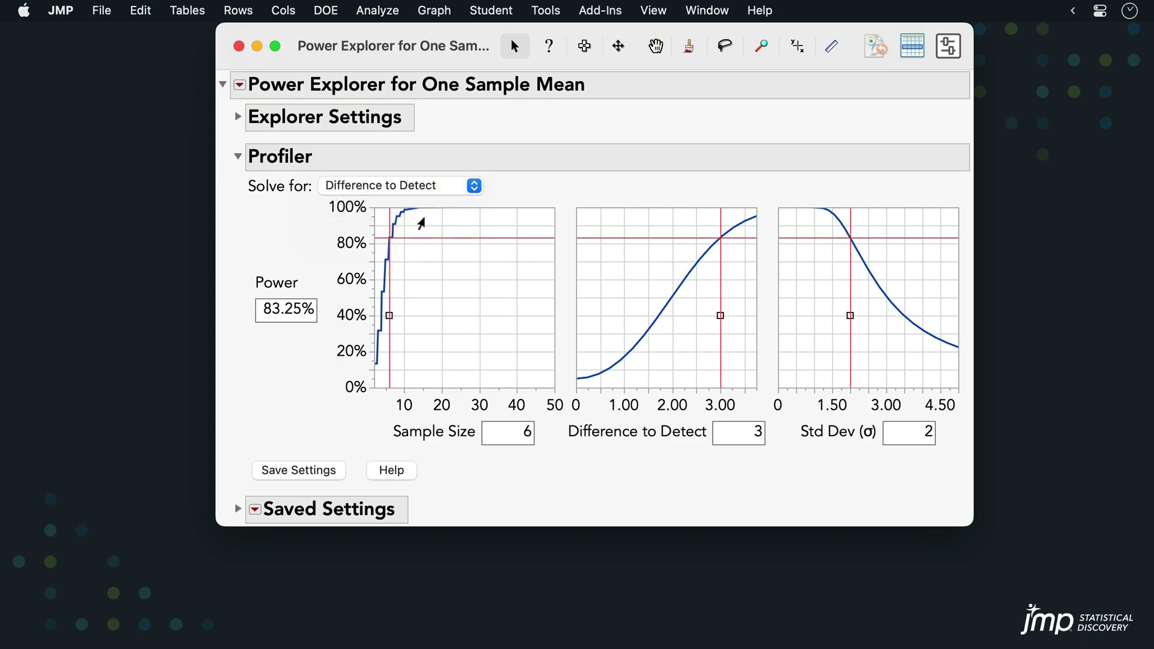
{"action": "left_click", "coordinate": [286, 310]}
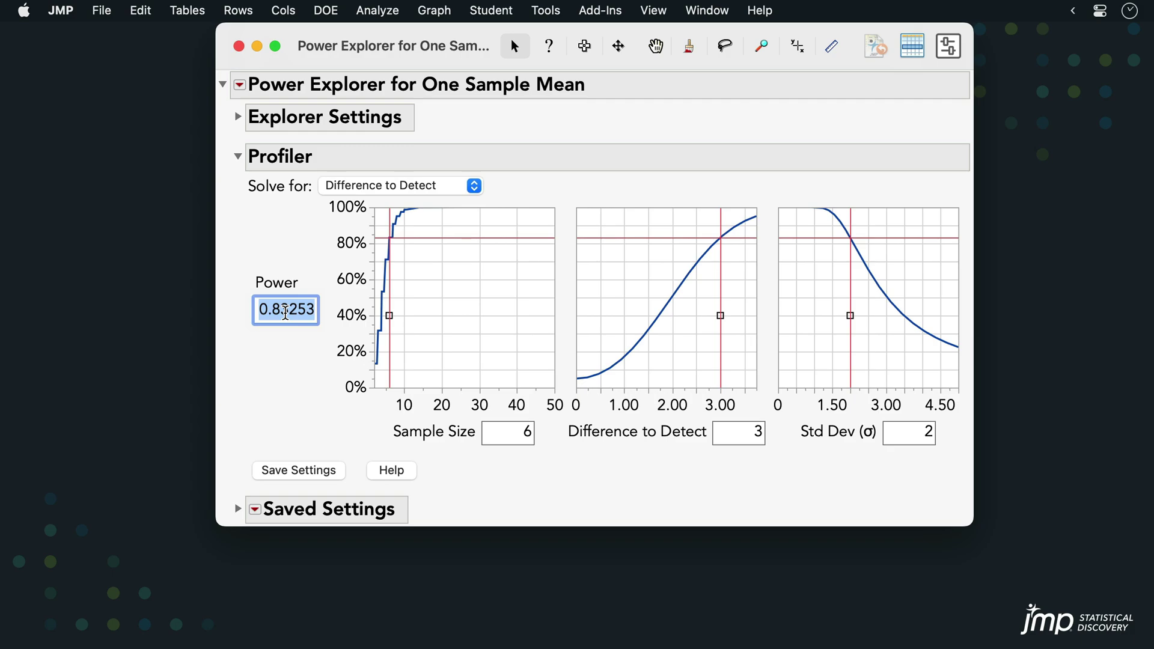
{"action": "type", "text": "80"}
{"action": "key", "text": "Return"}
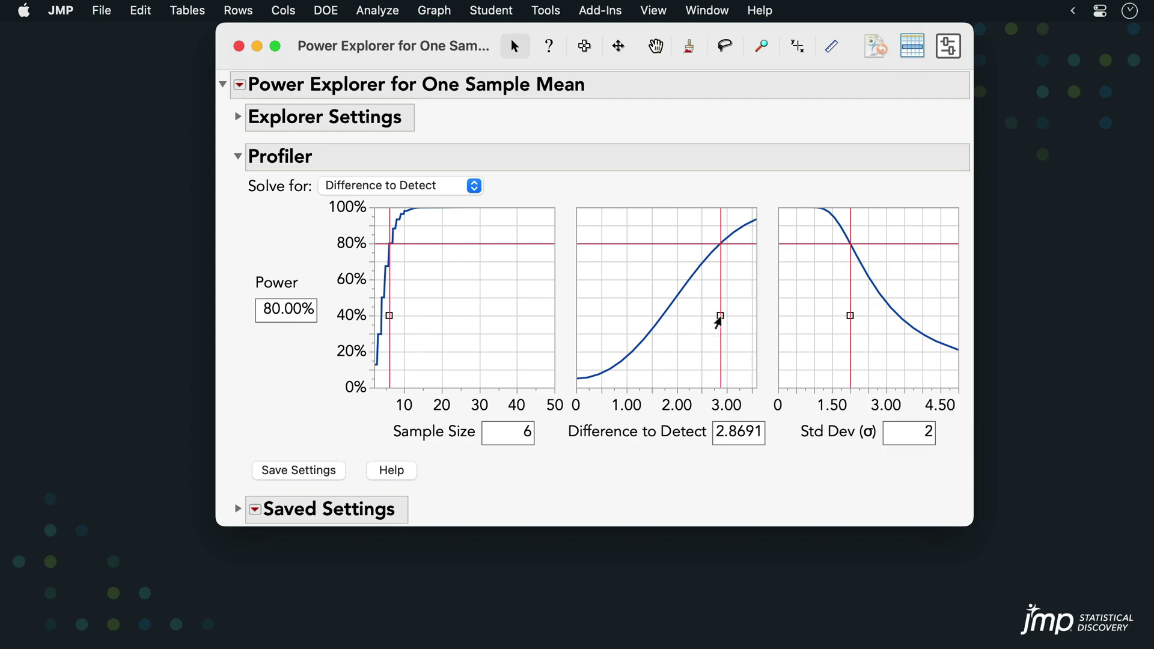
- Drag the difference lower to see power fall, then restore 80% power (difference 2.8693)
{"action": "mouse_move", "coordinate": [716, 322]}
{"action": "left_mouse_down"}
{"action": "mouse_move", "coordinate": [690, 330]}
{"action": "mouse_move", "coordinate": [660, 368]}
{"action": "mouse_move", "coordinate": [625, 374]}
{"action": "left_mouse_up"}
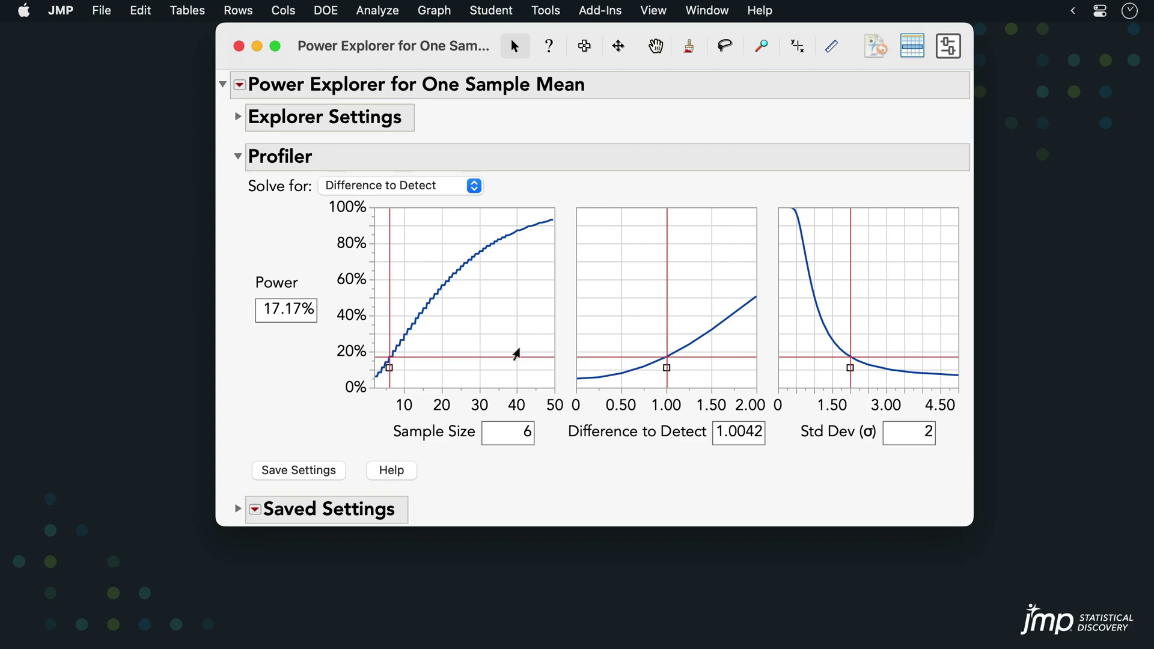
{"action": "left_click", "coordinate": [279, 317]}
{"action": "type", "text": "80"}
{"action": "key", "text": "Return"}
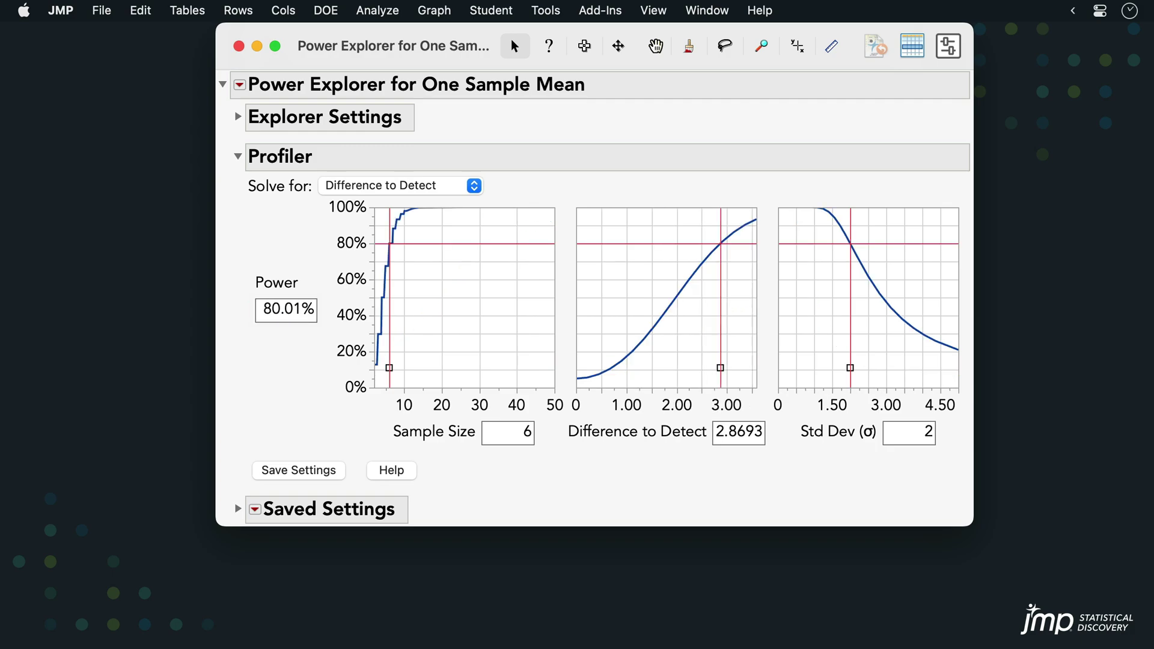
- Save the 80% power settings as row 1, then set power to 90%
{"action": "left_click", "coordinate": [299, 472]}
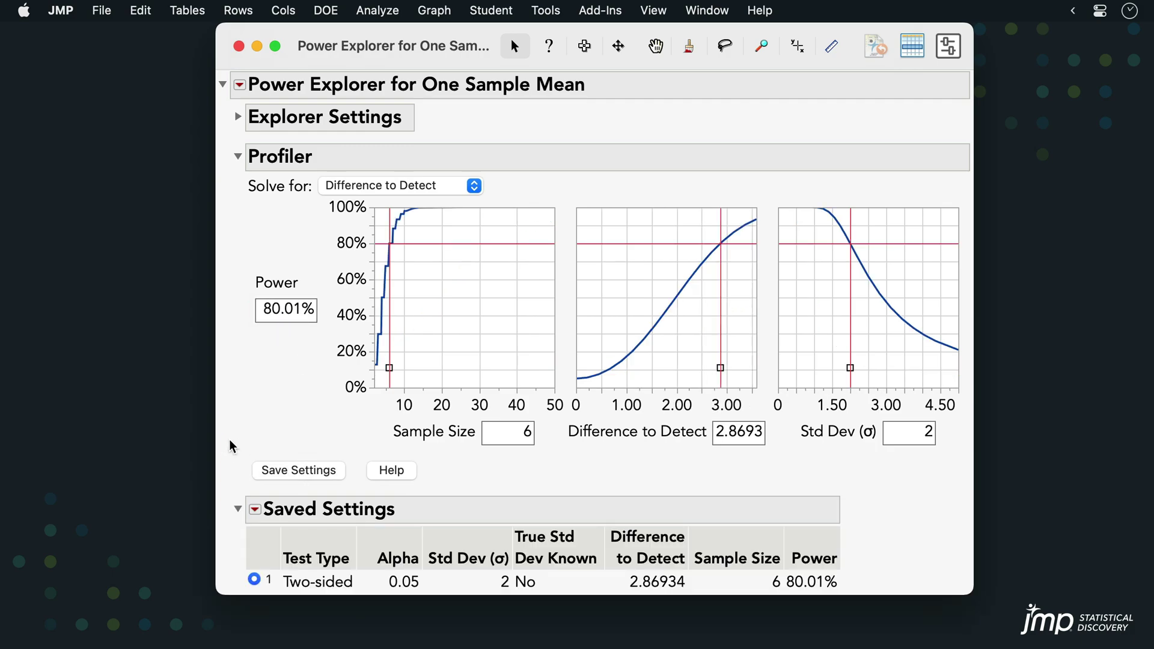
{"action": "left_click", "coordinate": [288, 310]}
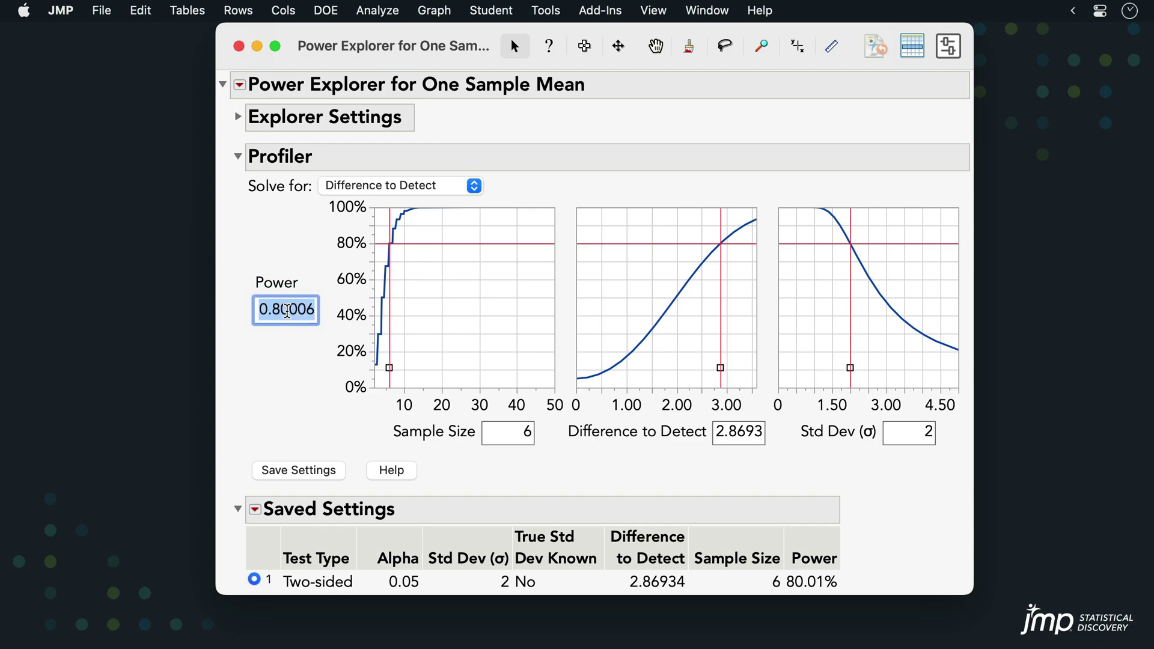
{"action": "type", "text": "90"}
{"action": "key", "text": "Return"}
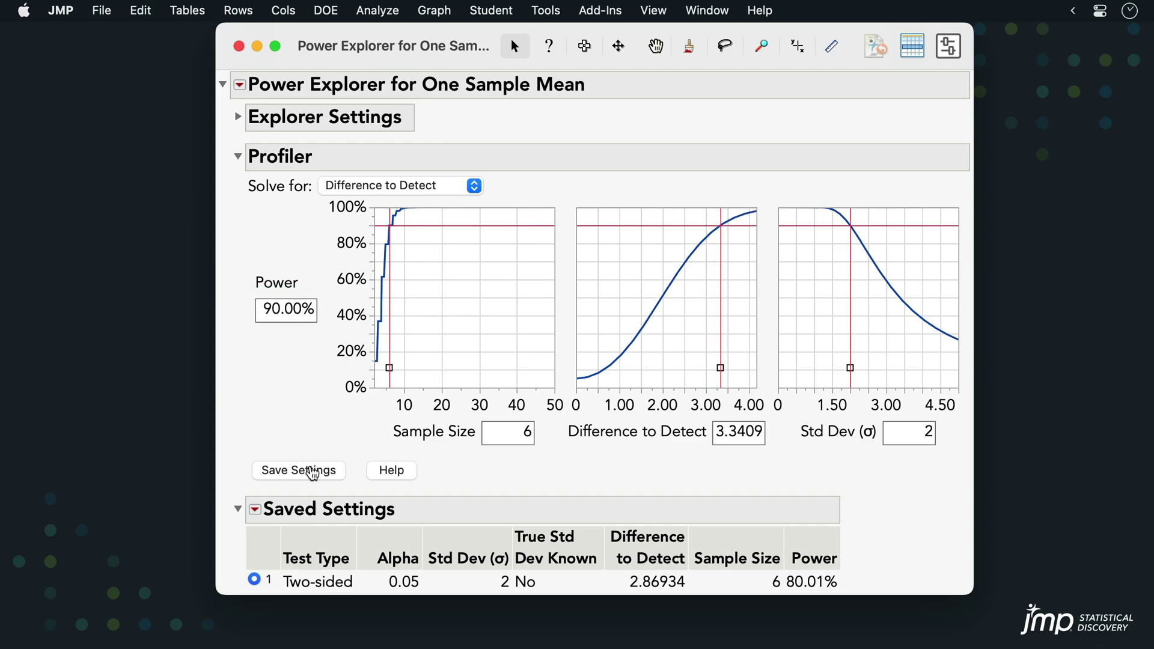
- Save the 90% power settings (difference 3.34089) as row 2 and switch between rows 1 and 2
{"action": "left_click", "coordinate": [311, 471]}
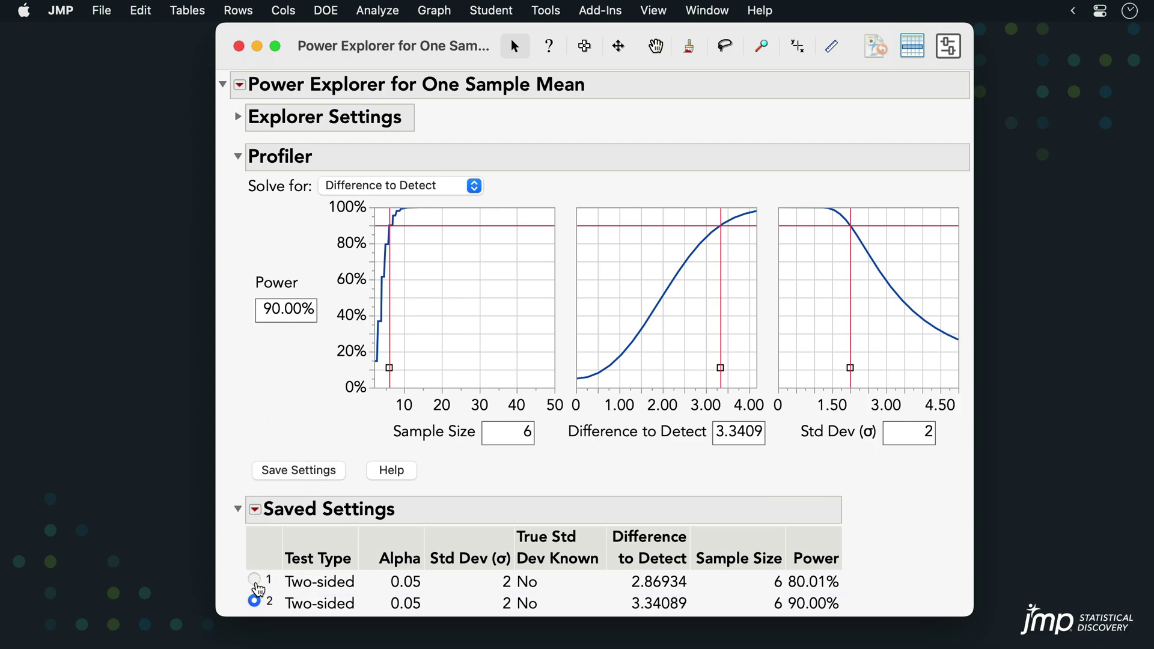
{"action": "left_click", "coordinate": [254, 580]}
{"action": "left_click", "coordinate": [254, 602]}
- Show the red-triangle menu of Power Explorer for One Sample Mean
{"action": "left_click", "coordinate": [240, 86]}
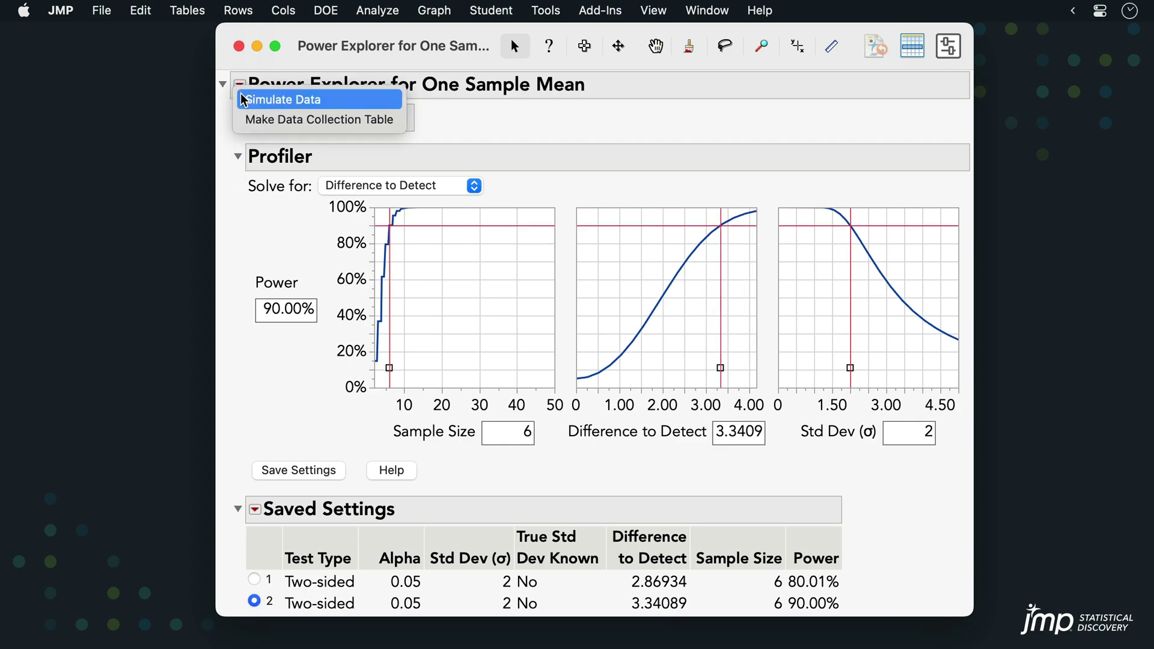